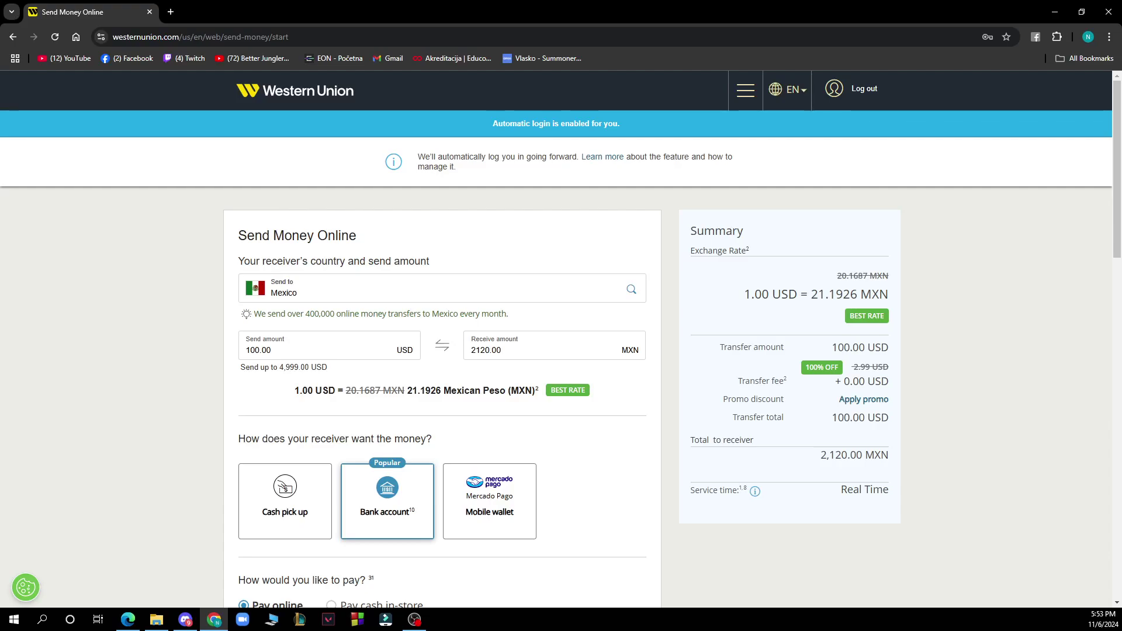
{"action": "key", "text": "super+1"}
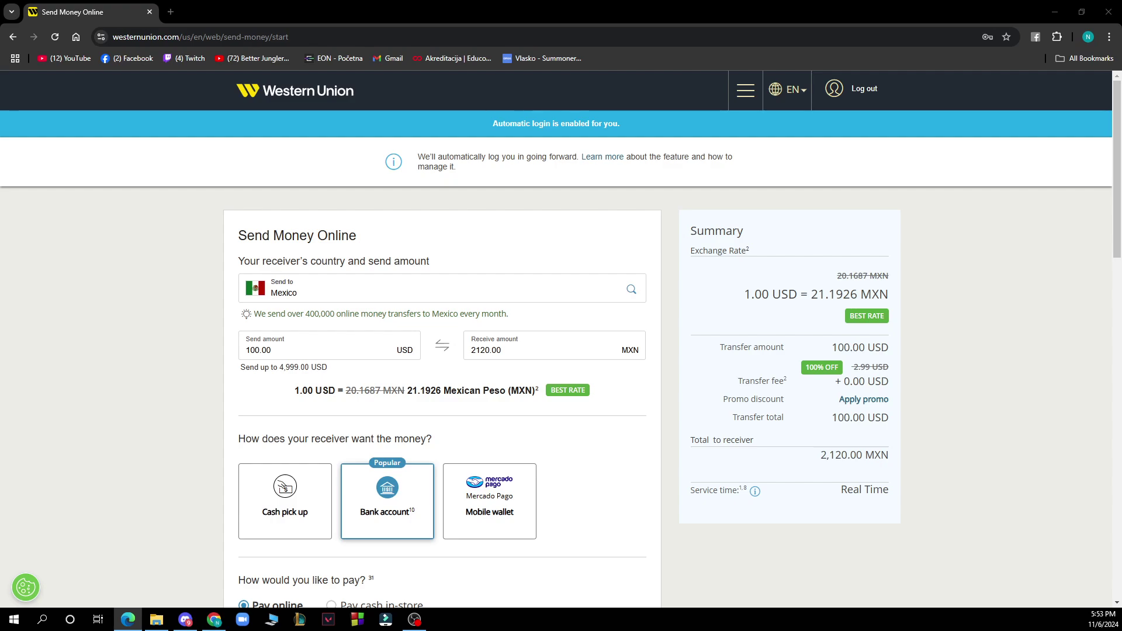
{"action": "left_click", "coordinate": [362, 8]}
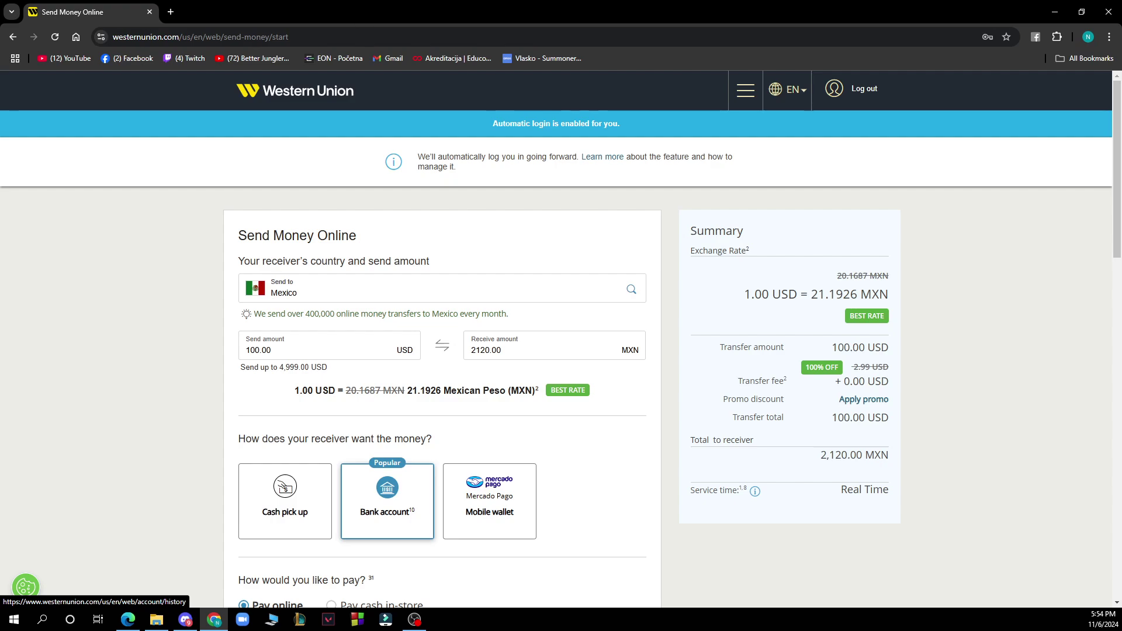
{"action": "key", "text": "alt+Tab"}
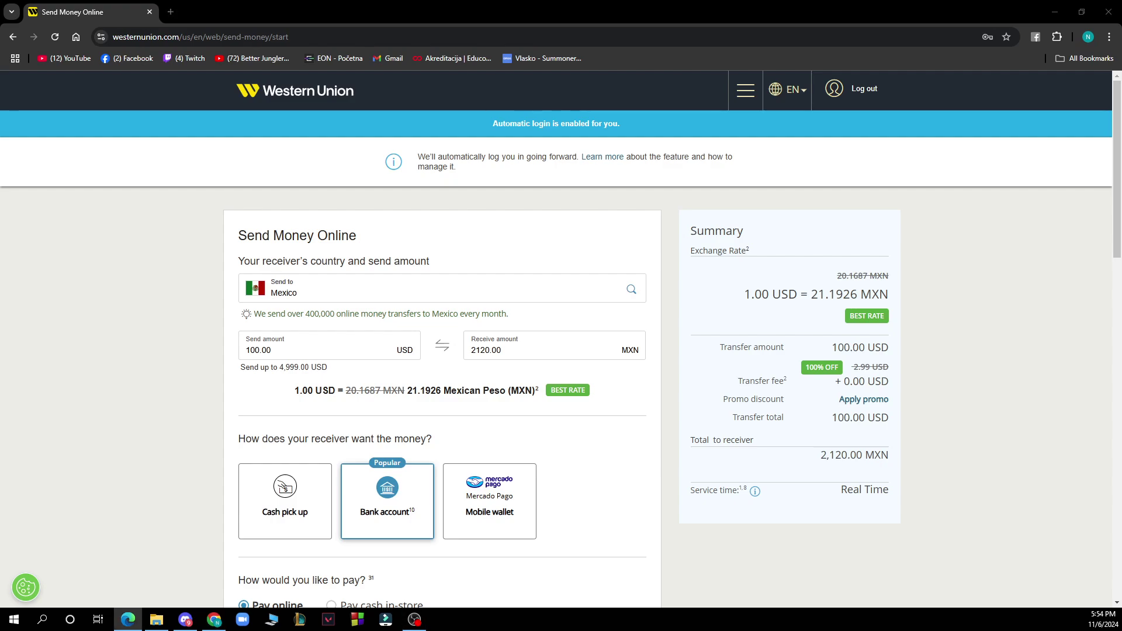
{"action": "left_click", "coordinate": [367, 7]}
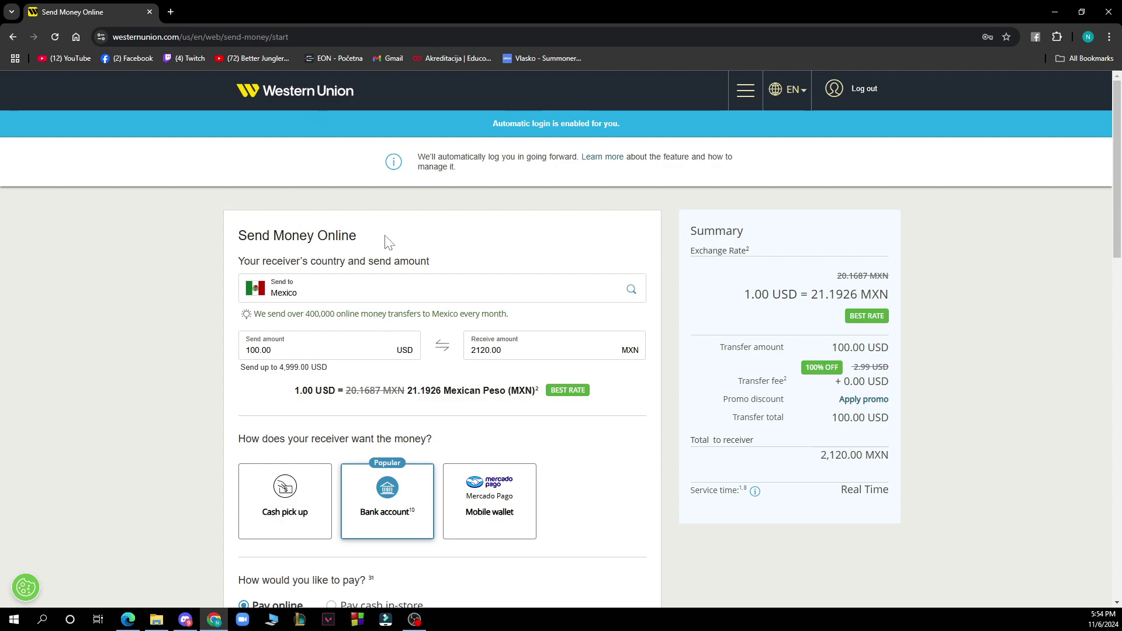
{"action": "scroll", "coordinate": [398, 233], "scroll_direction": "down", "scroll_amount": 2}
{"action": "scroll", "coordinate": [300, 251], "scroll_direction": "down", "scroll_amount": 2}
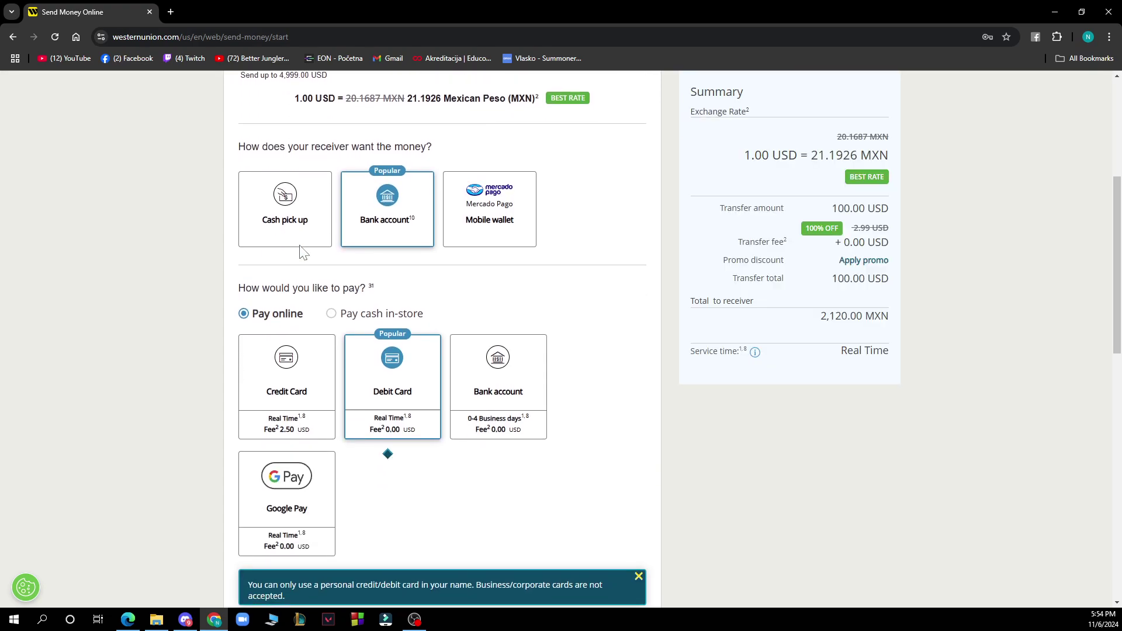
{"action": "scroll", "coordinate": [300, 251], "scroll_direction": "down", "scroll_amount": 4}
{"action": "scroll", "coordinate": [301, 251], "scroll_direction": "up", "scroll_amount": 5}
{"action": "scroll", "coordinate": [300, 251], "scroll_direction": "down", "scroll_amount": 3}
{"action": "scroll", "coordinate": [431, 408], "scroll_direction": "down", "scroll_amount": 4}
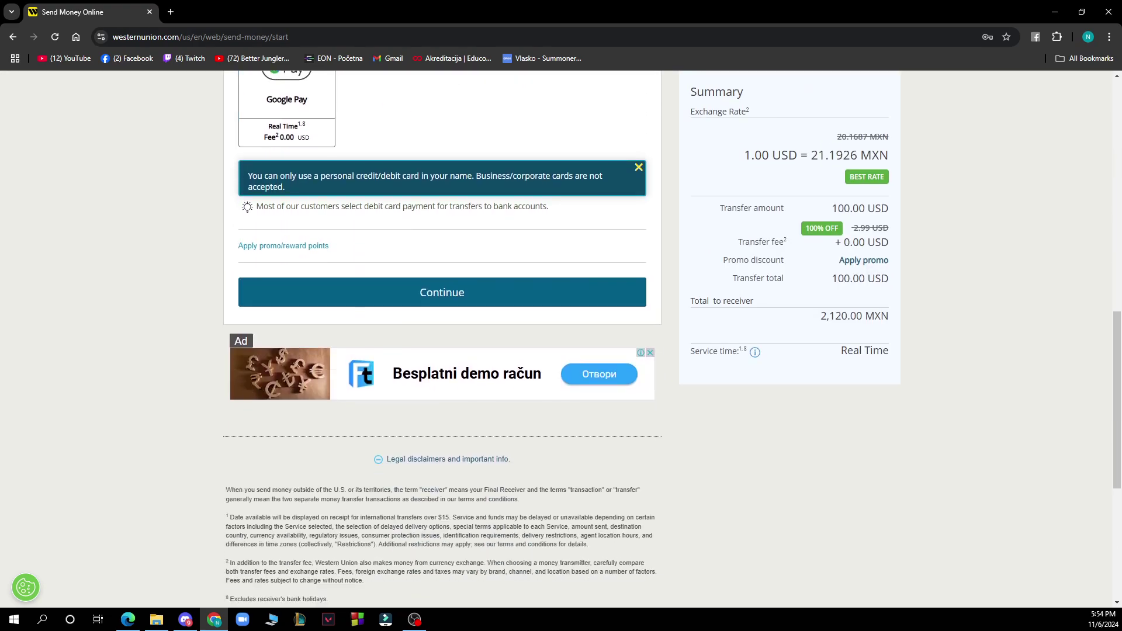
{"action": "scroll", "coordinate": [431, 408], "scroll_direction": "up", "scroll_amount": 6}
{"action": "scroll", "coordinate": [614, 263], "scroll_direction": "up", "scroll_amount": 3}
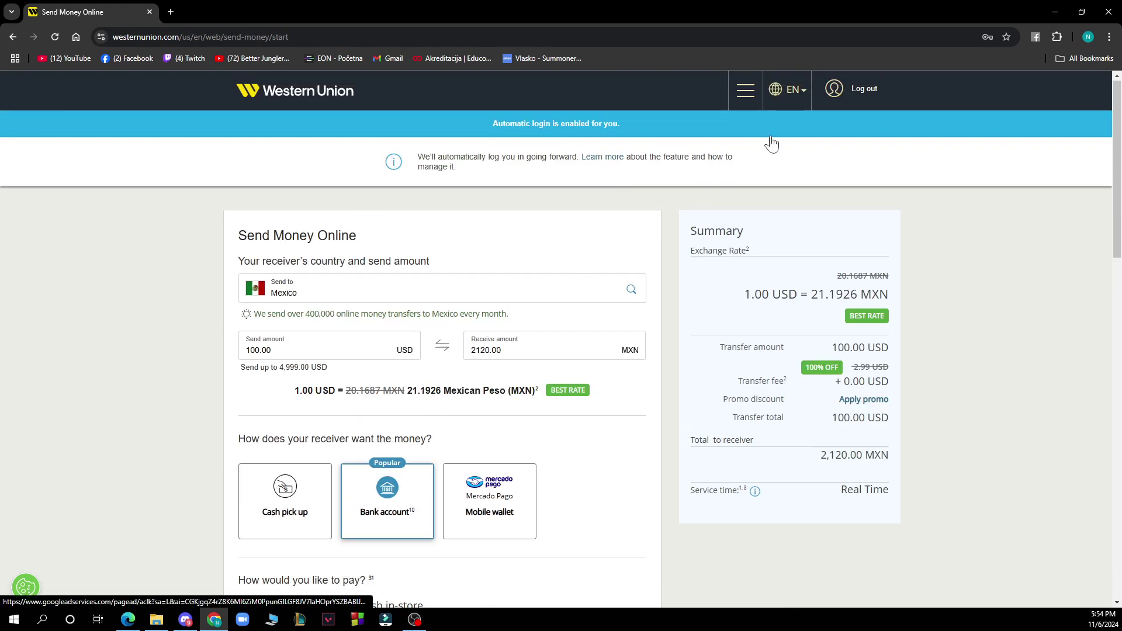
{"action": "left_click", "coordinate": [744, 91]}
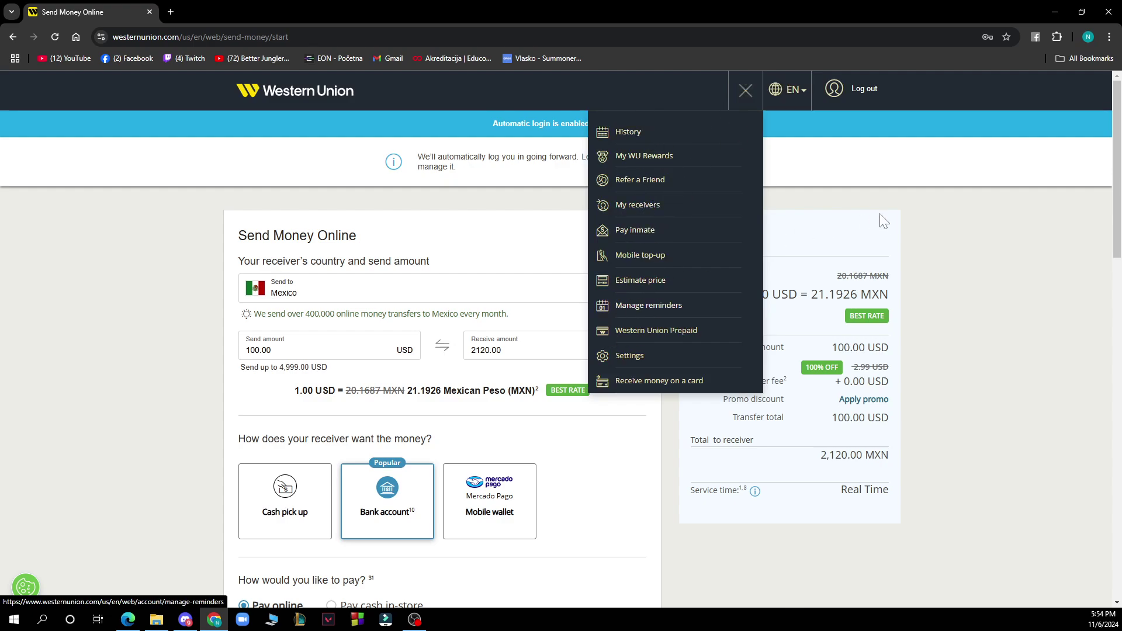
{"action": "left_click", "coordinate": [783, 223]}
{"action": "key", "text": "alt+Tab"}
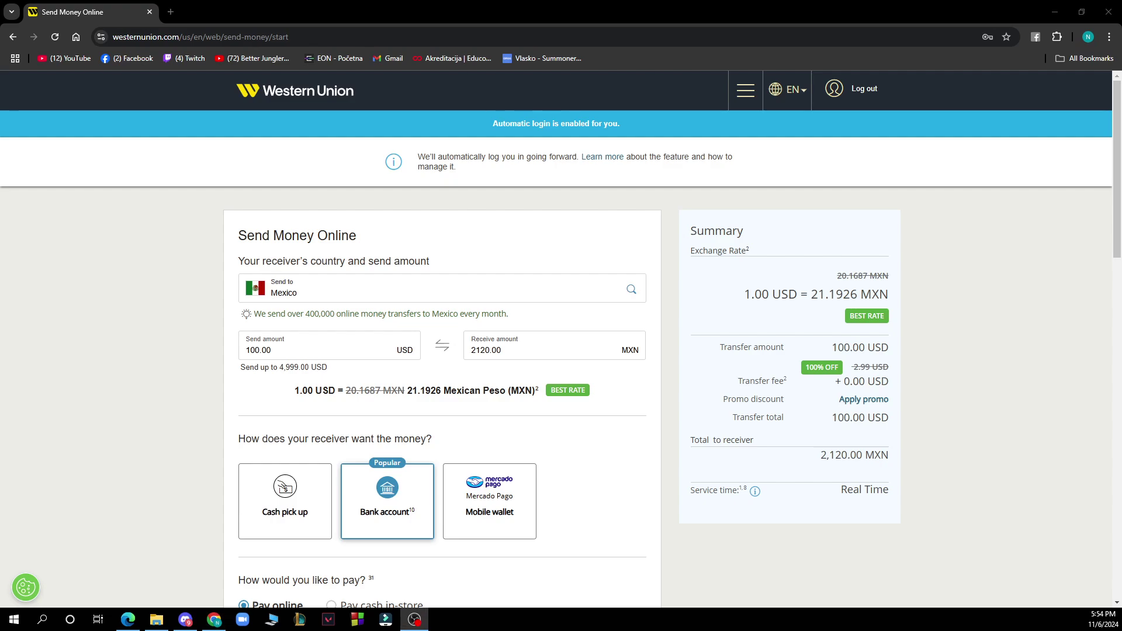
{"action": "key", "text": "alt+Tab"}
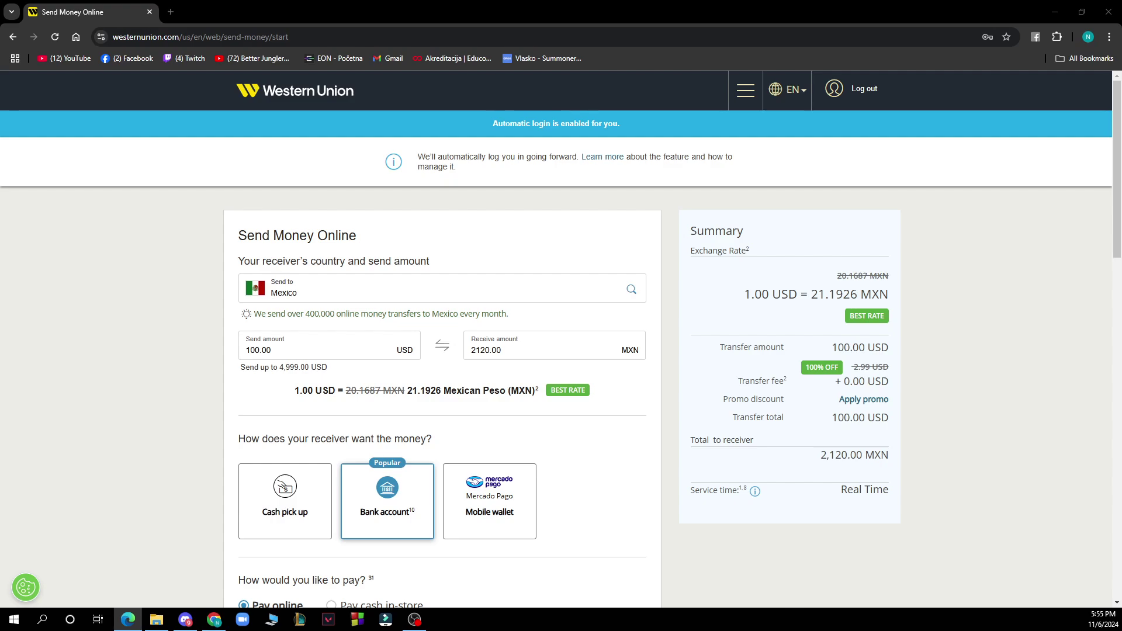
{"action": "left_click", "coordinate": [472, 7]}
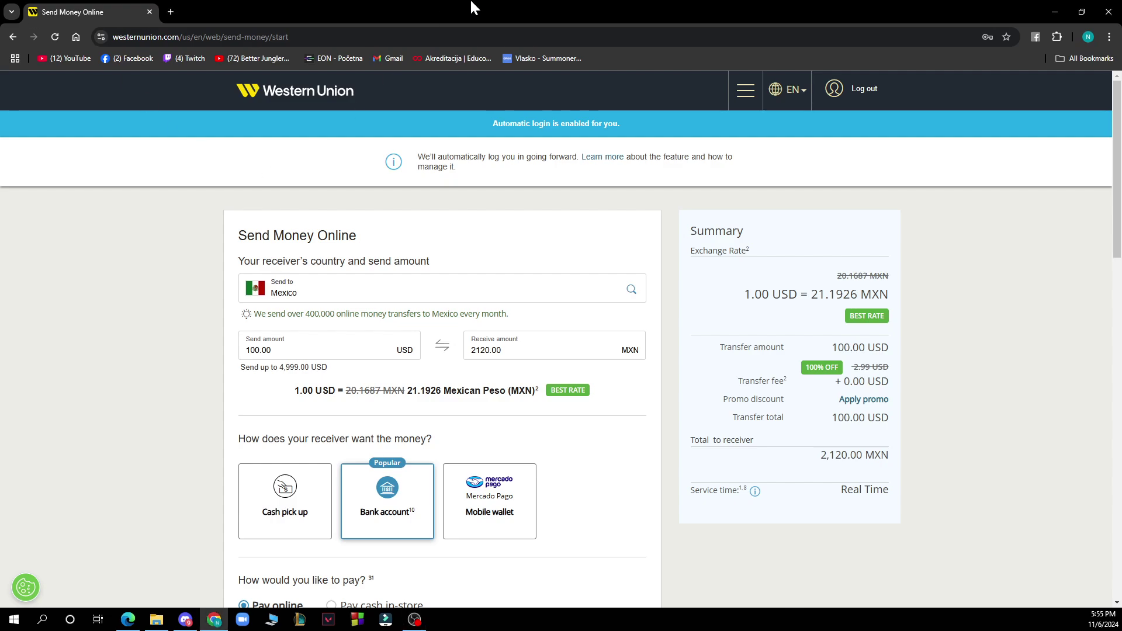